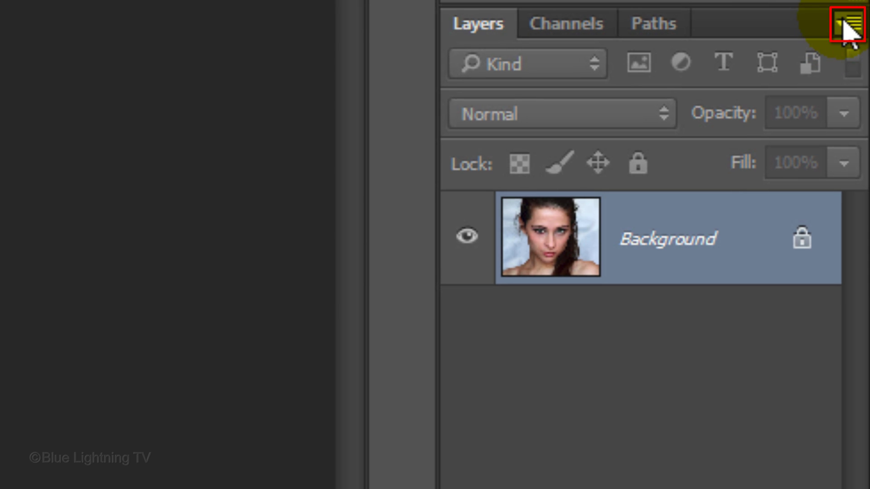
- Convert the Background layer into a smart object named Layer 0 from the Layers panel menu
{"action": "left_click", "coordinate": [846, 23]}
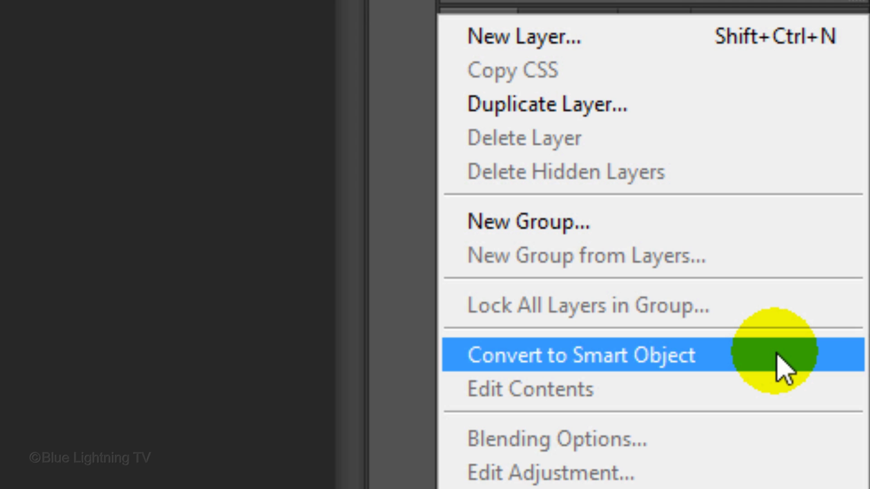
{"action": "left_click", "coordinate": [784, 367]}
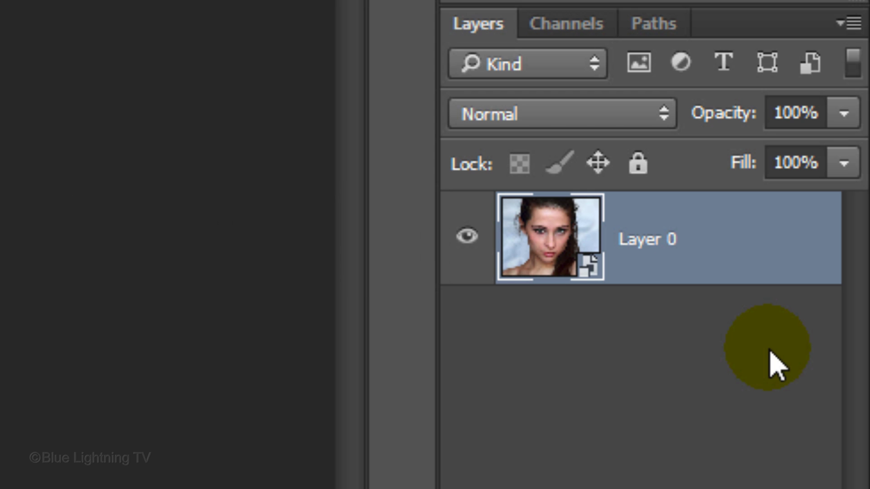
- Duplicate Layer 0 and set Filter Gallery Diffuse Glow to Graininess 0, Glow Amount 1, Clear Amount 6
{"action": "key", "text": "ctrl+j"}
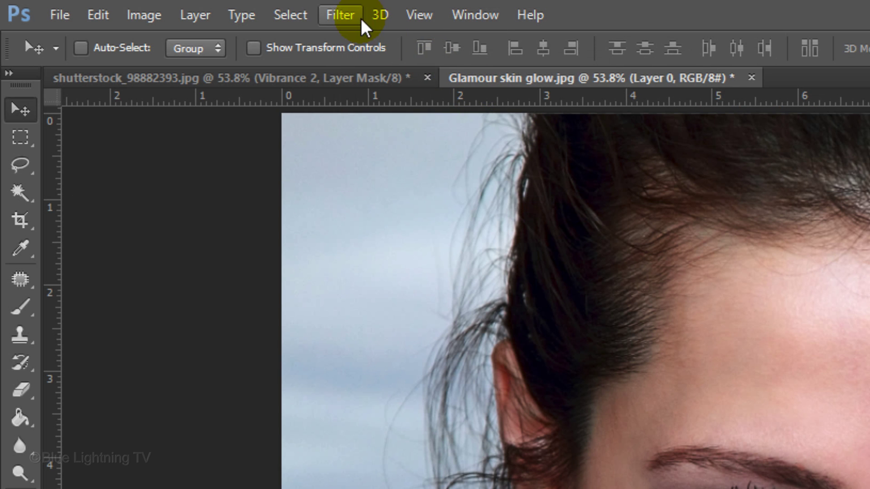
{"action": "left_click", "coordinate": [340, 14]}
{"action": "left_click", "coordinate": [345, 97]}
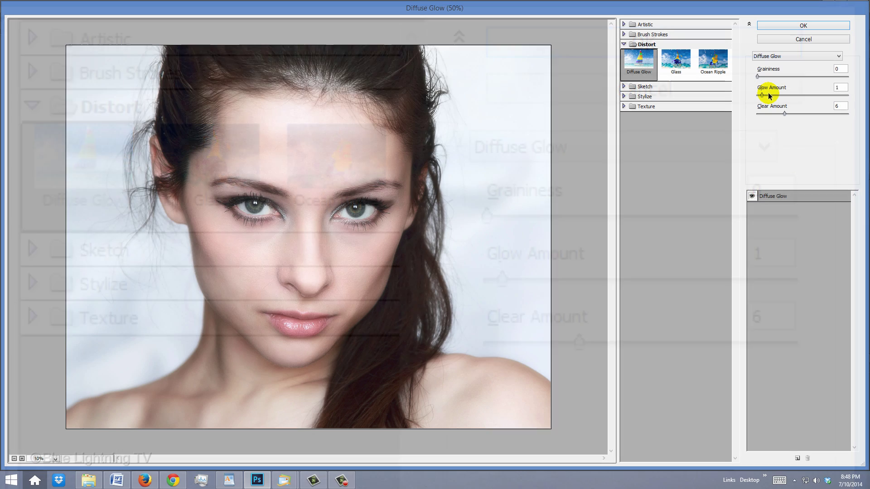
{"action": "left_click", "coordinate": [567, 269]}
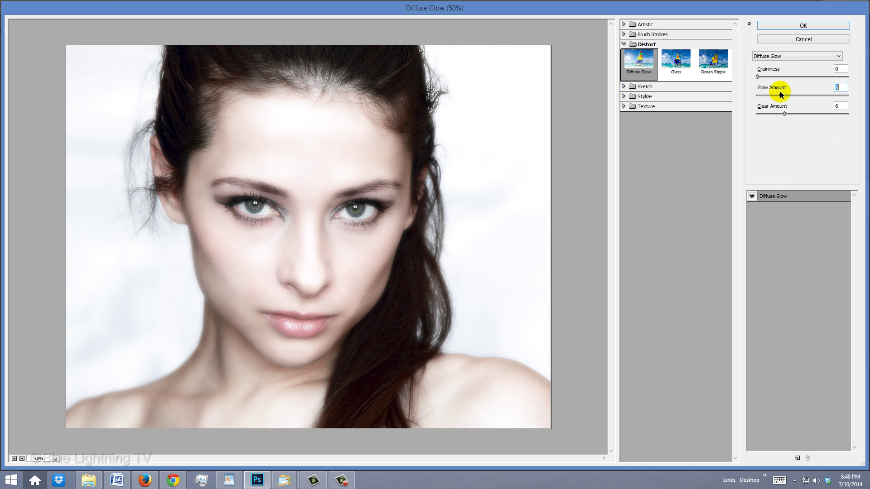
{"action": "type", "text": "1"}
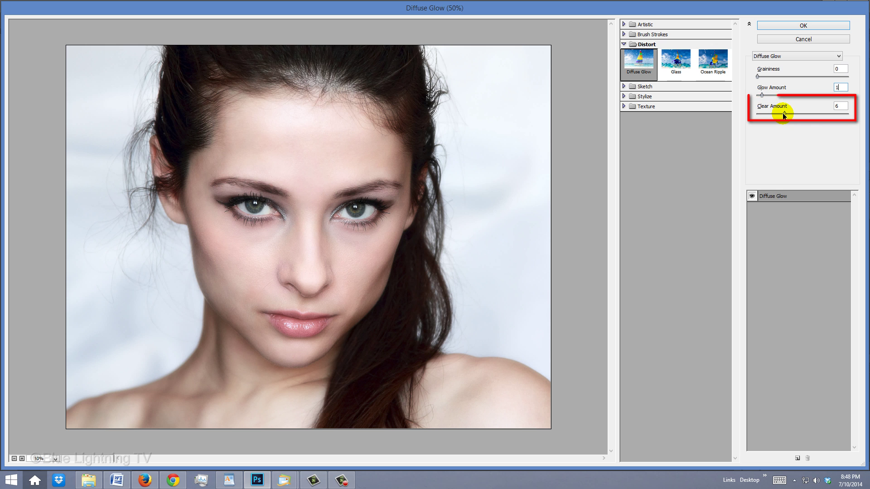
{"action": "left_click_drag", "start_coordinate": [785, 113], "coordinate": [766, 109]}
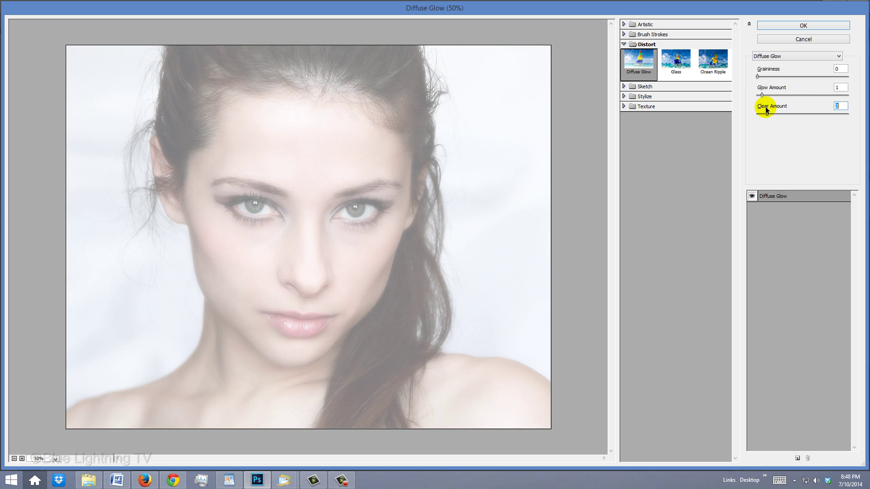
{"action": "type", "text": "6"}
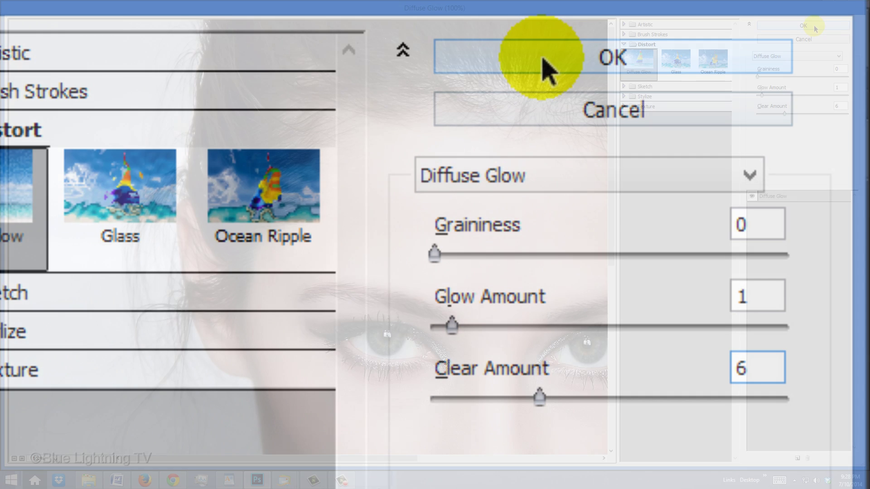
- Apply the Diffuse Glow, then add a Vibrance adjustment layer clipped to Layer 0 copy
{"action": "left_click", "coordinate": [651, 58]}
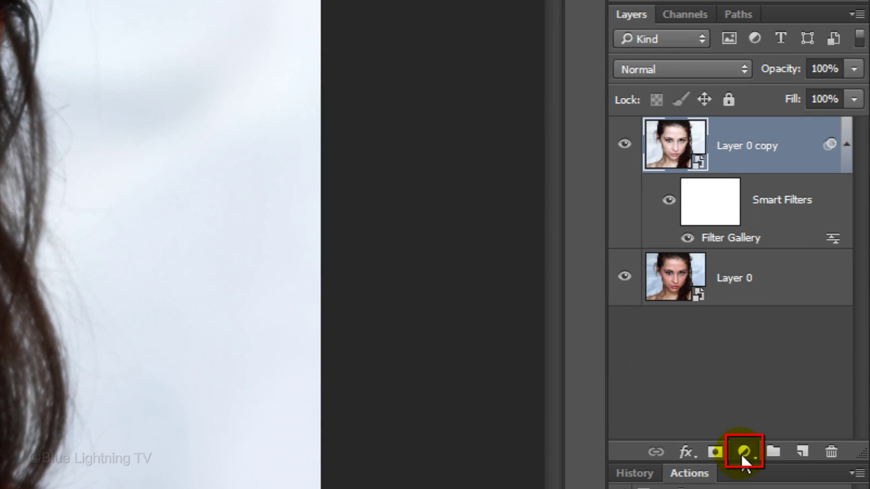
{"action": "left_click", "coordinate": [743, 453]}
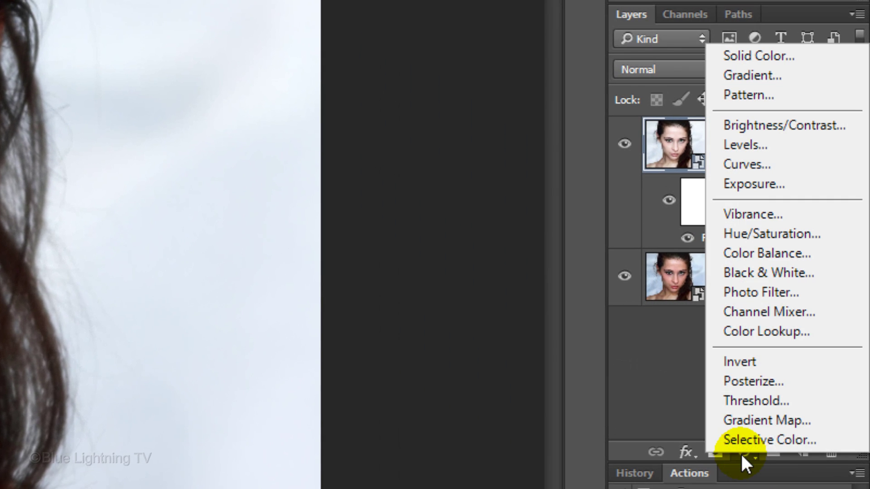
{"action": "left_click", "coordinate": [739, 217]}
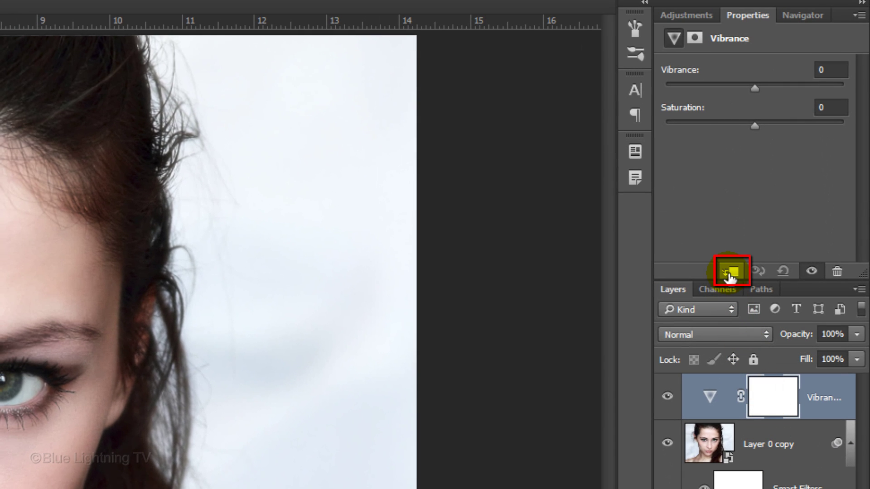
{"action": "left_click", "coordinate": [730, 275]}
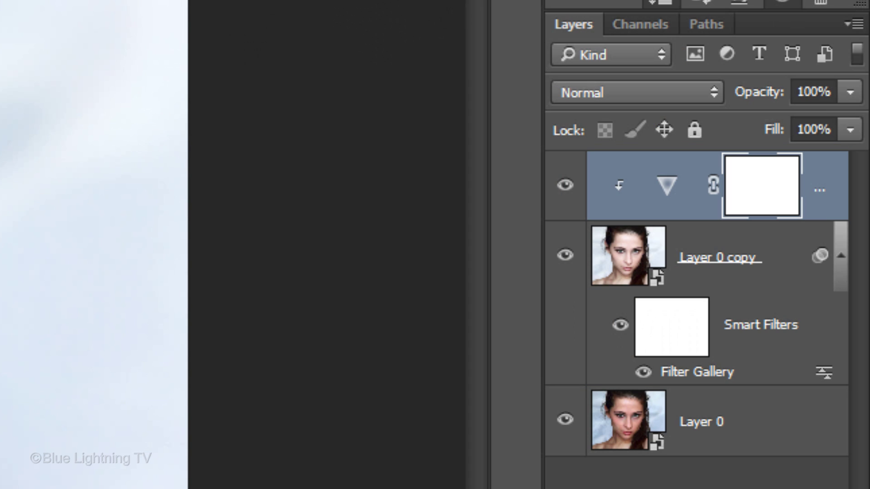
- Group Layer 0 copy and the Vibrance layer into Group 1 and hide the group
{"action": "key", "text": "shift"}
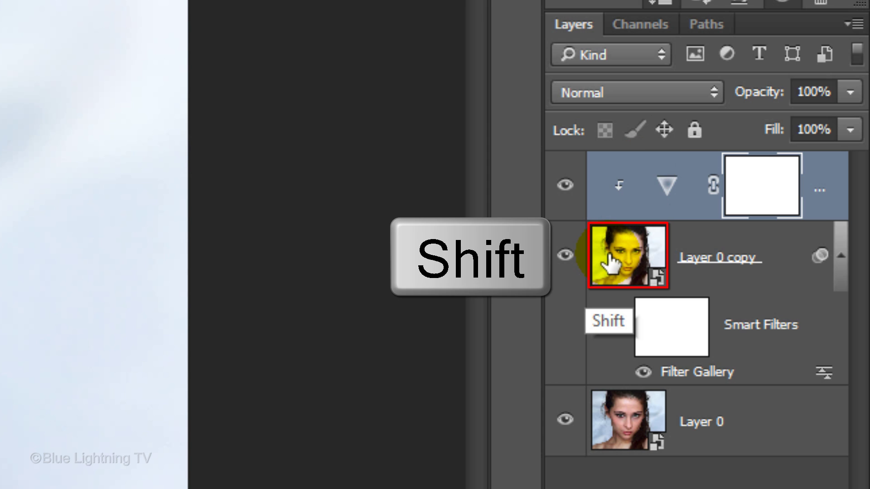
{"action": "left_click", "coordinate": [612, 263], "text": "shift"}
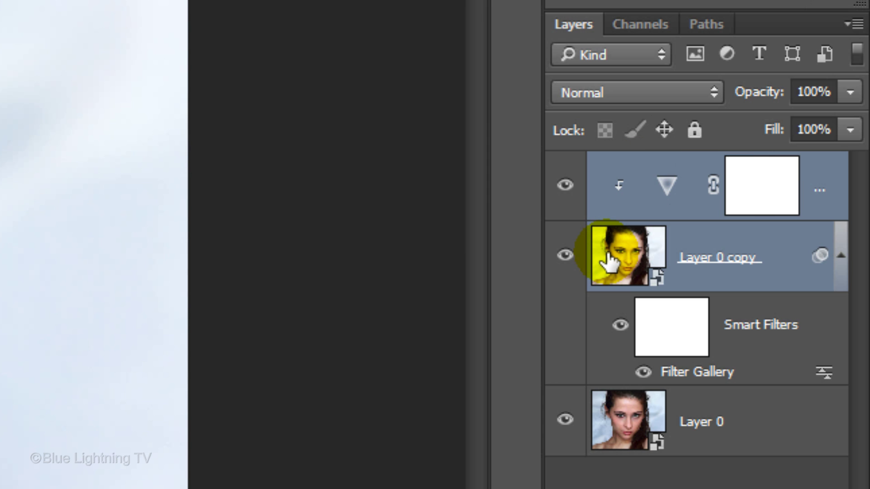
{"action": "key", "text": "ctrl+g"}
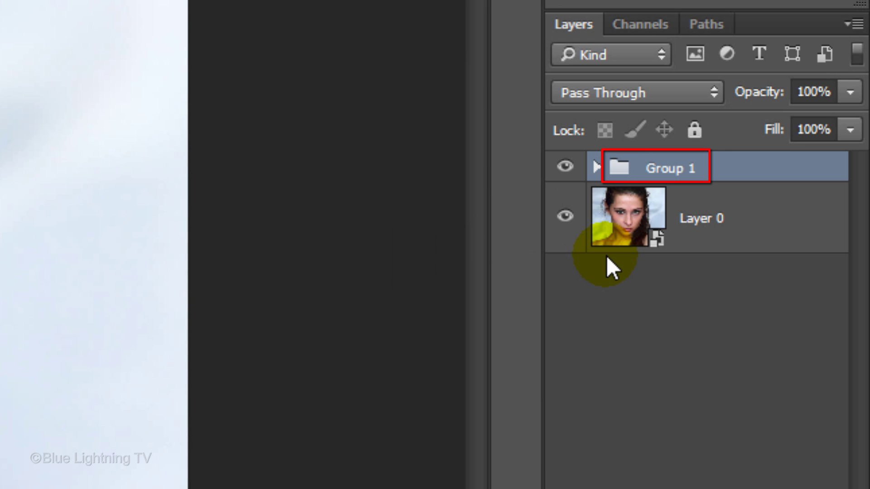
{"action": "left_click", "coordinate": [565, 169]}
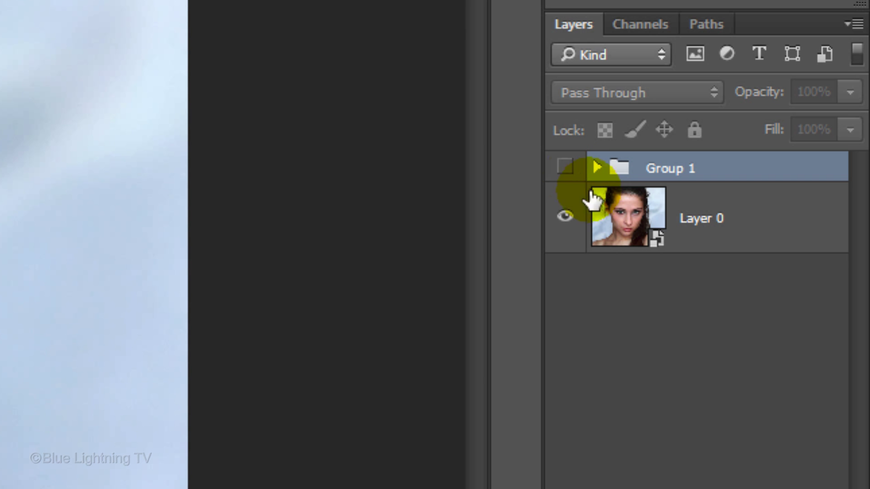
- Duplicate Layer 0 and set the new Layer 0 copy 2 to Overlay blending
{"action": "left_click", "coordinate": [618, 222]}
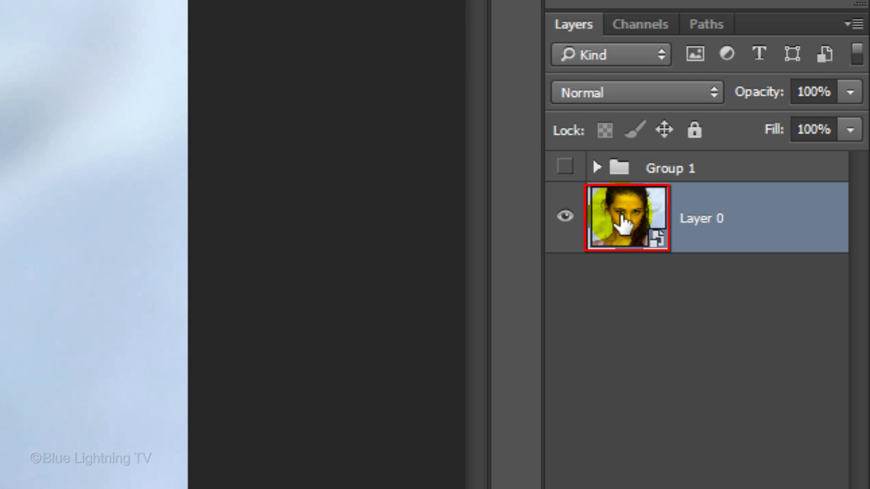
{"action": "left_click", "coordinate": [618, 222], "text": "ctrl"}
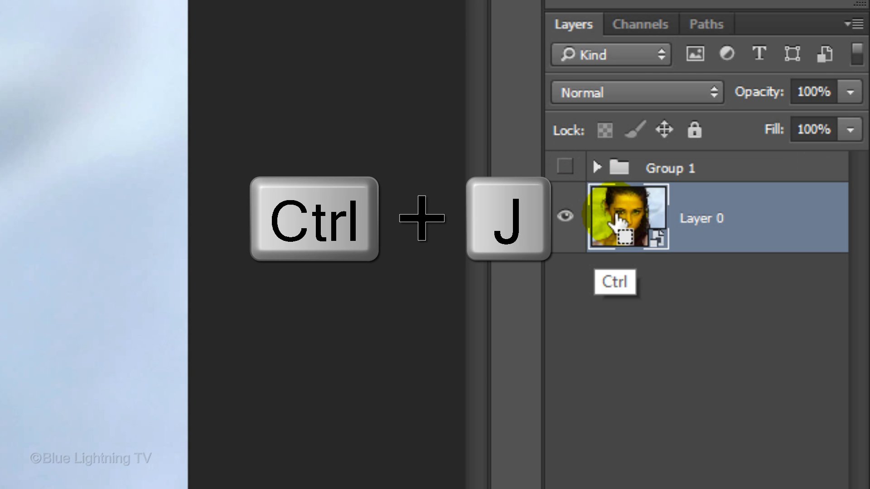
{"action": "key", "text": "ctrl+j"}
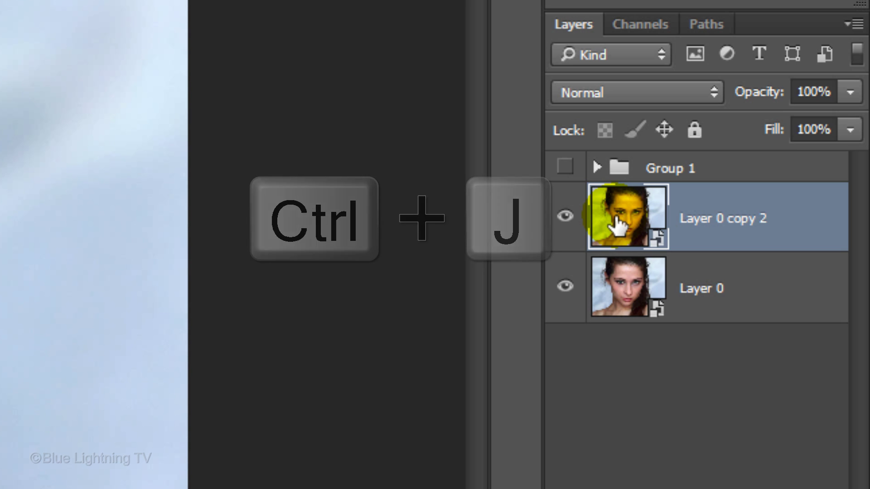
{"action": "left_click", "coordinate": [629, 97]}
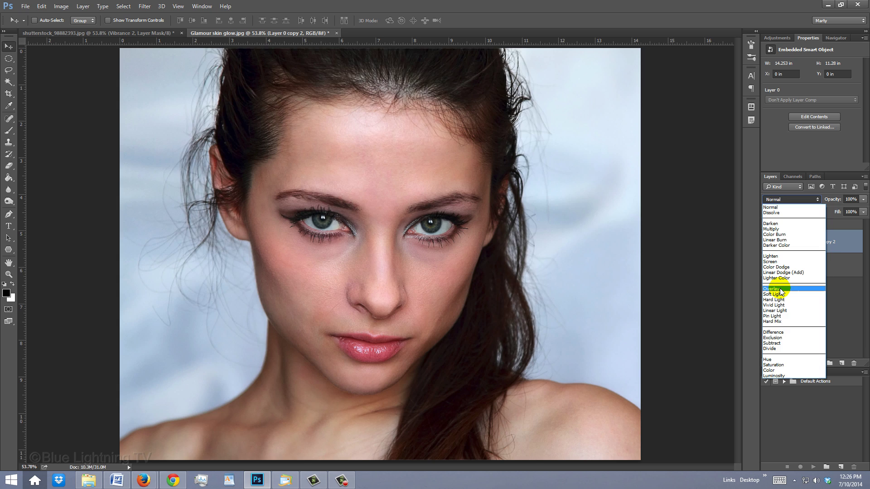
{"action": "left_click", "coordinate": [602, 358]}
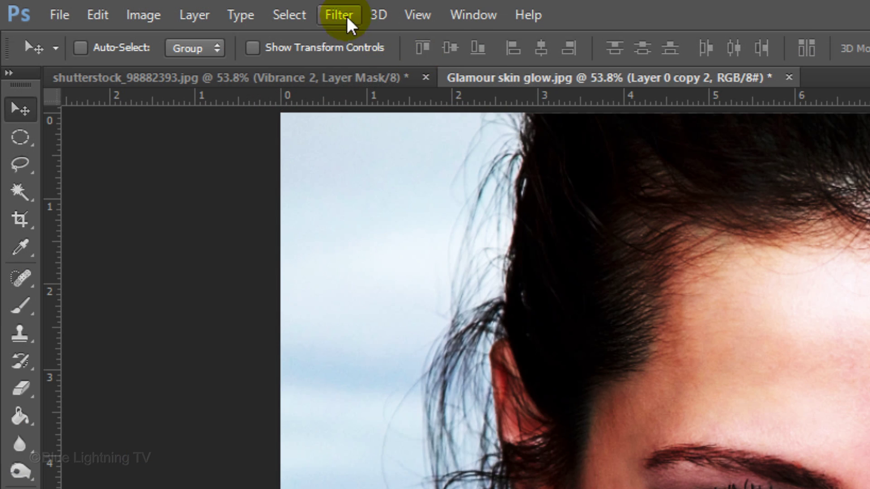
- Blur Layer 0 copy 2 with a 40-pixel Gaussian Blur, hide it, and select Layer 0
{"action": "left_click", "coordinate": [145, 6]}
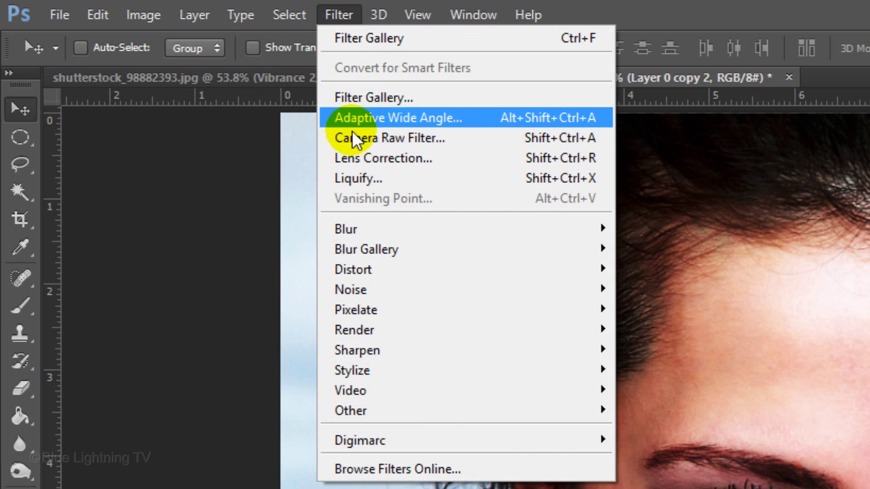
{"action": "mouse_move", "coordinate": [362, 228]}
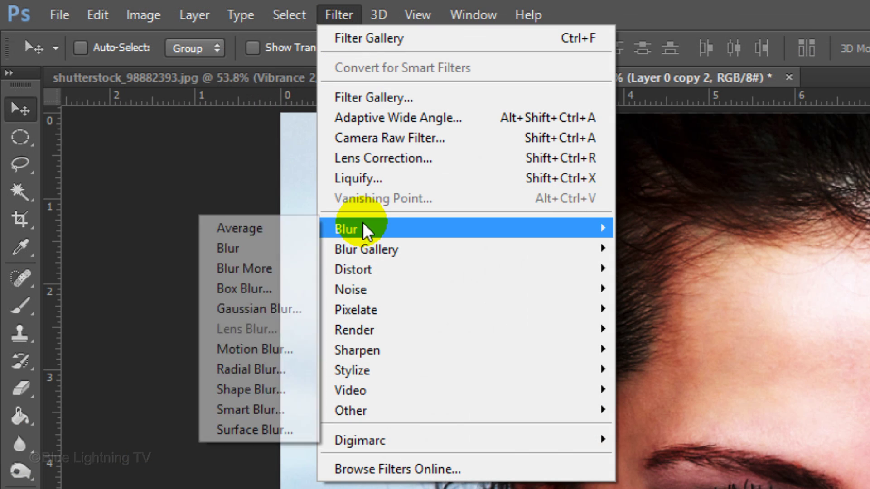
{"action": "left_click", "coordinate": [287, 309]}
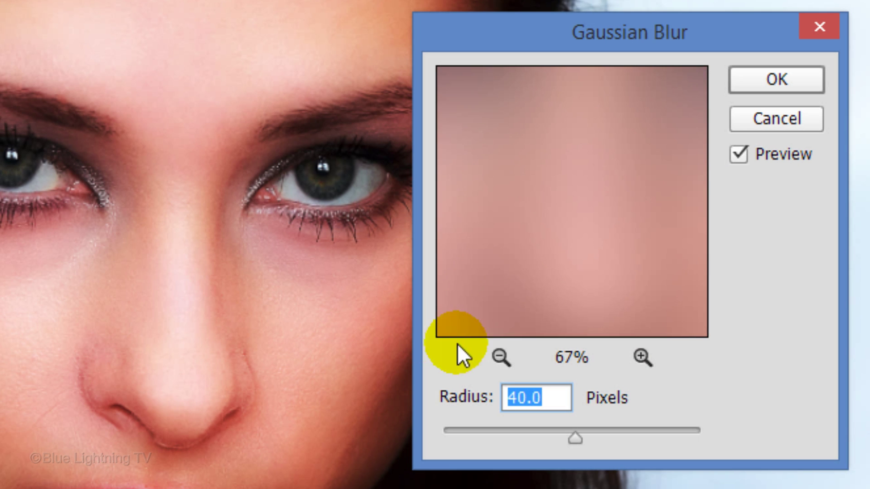
{"action": "left_click", "coordinate": [502, 356]}
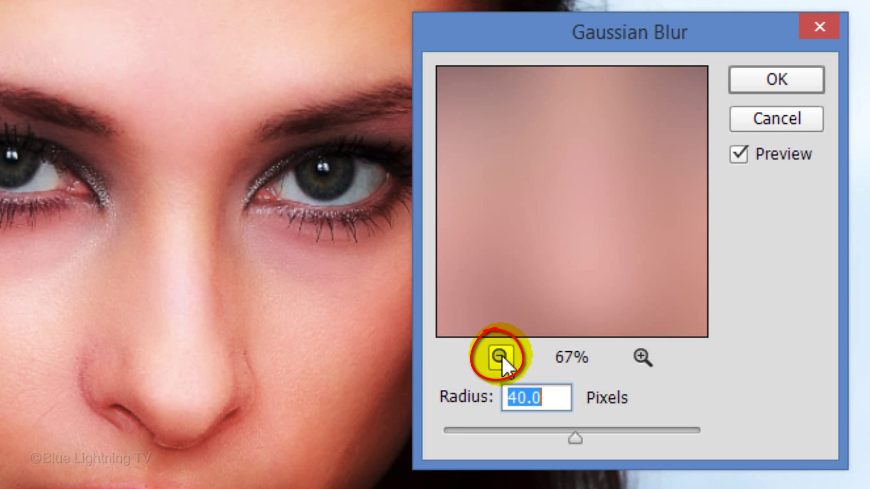
{"action": "left_click", "coordinate": [500, 357]}
{"action": "left_click", "coordinate": [498, 358]}
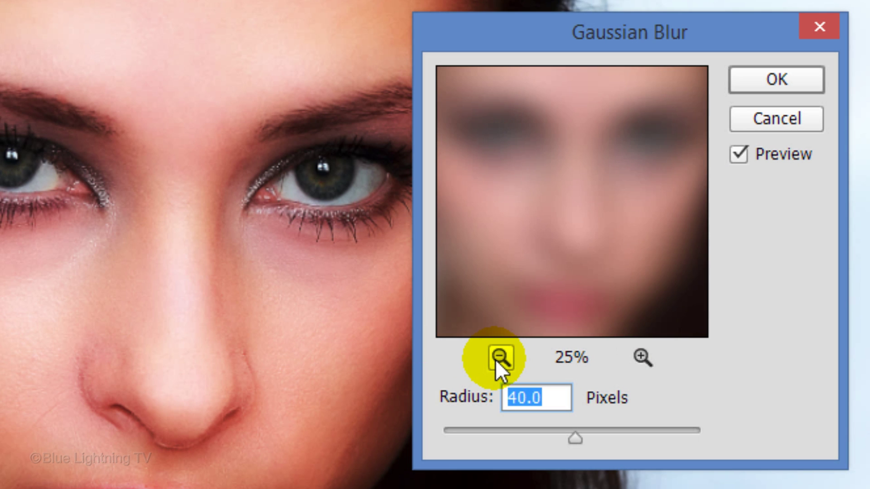
{"action": "left_click_drag", "start_coordinate": [575, 439], "coordinate": [626, 441]}
{"action": "type", "text": "40"}
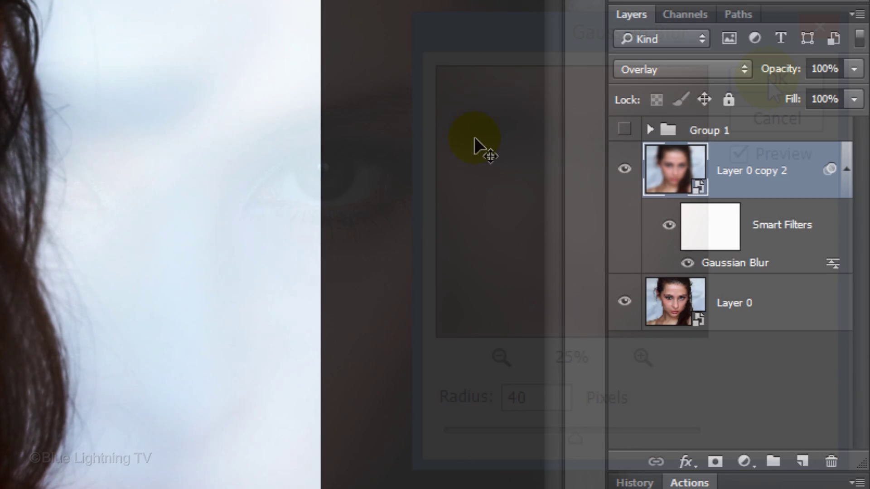
{"action": "left_click", "coordinate": [623, 169]}
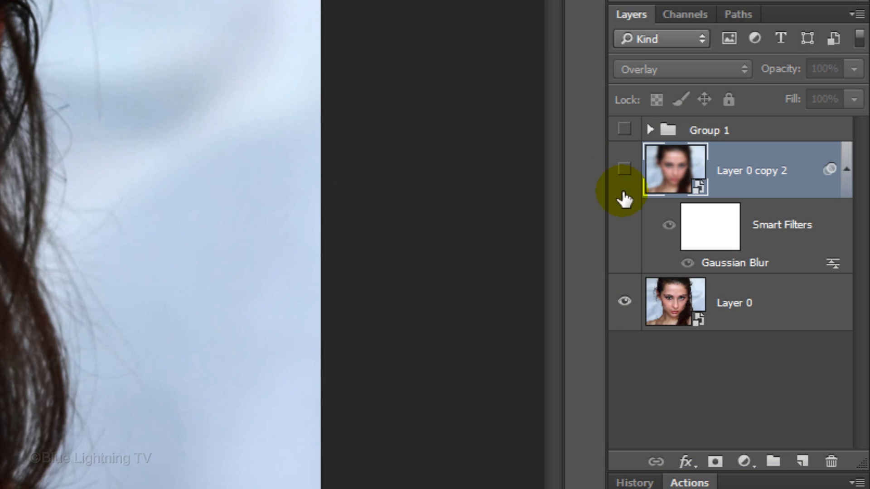
{"action": "left_click", "coordinate": [671, 304]}
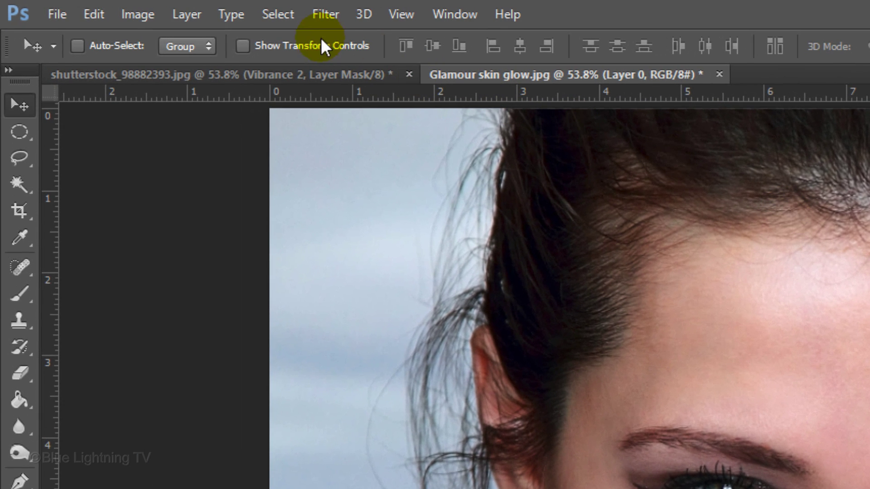
- Select Skin Tones via Color Range at Fuzziness 53 and view it as a Quick Mask
{"action": "left_click", "coordinate": [278, 14]}
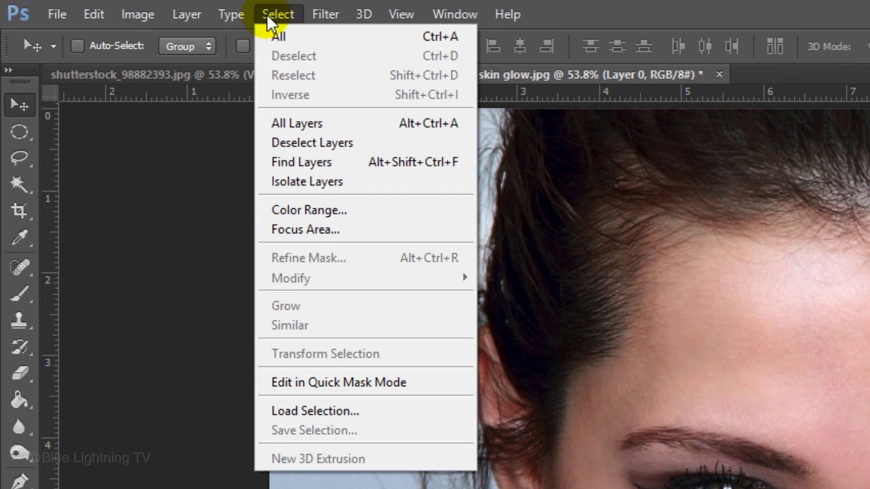
{"action": "left_click", "coordinate": [286, 210]}
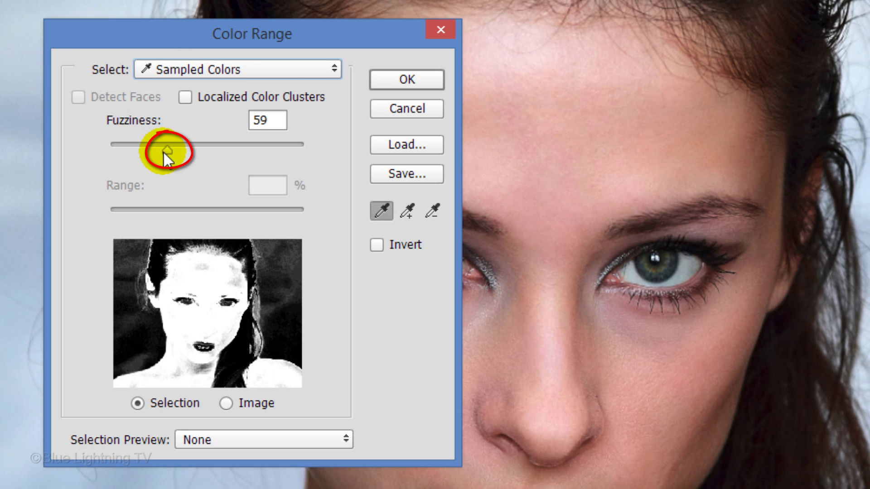
{"action": "mouse_move", "coordinate": [164, 152]}
{"action": "left_mouse_down"}
{"action": "mouse_move", "coordinate": [121, 153]}
{"action": "mouse_move", "coordinate": [161, 148]}
{"action": "left_mouse_up"}
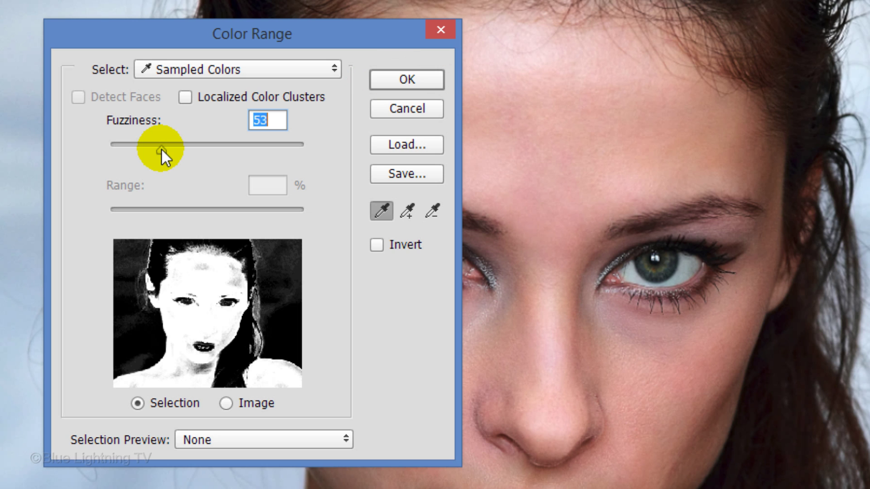
{"action": "left_click", "coordinate": [331, 72]}
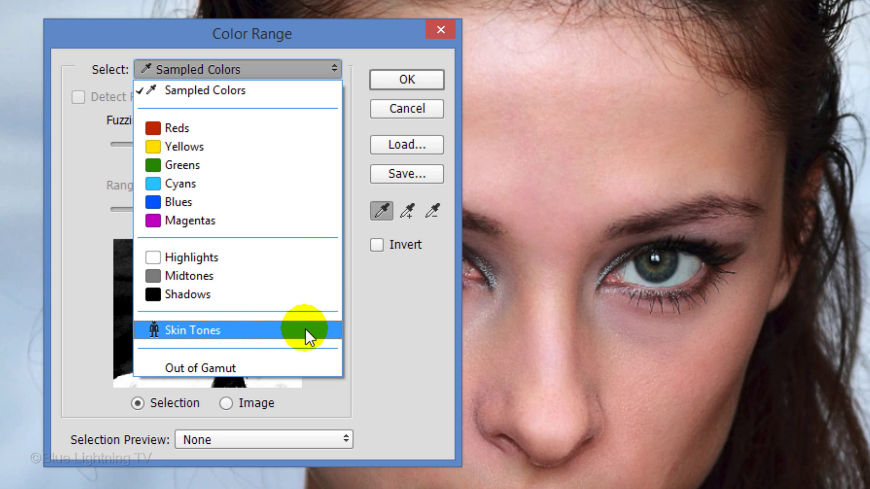
{"action": "left_click", "coordinate": [306, 328]}
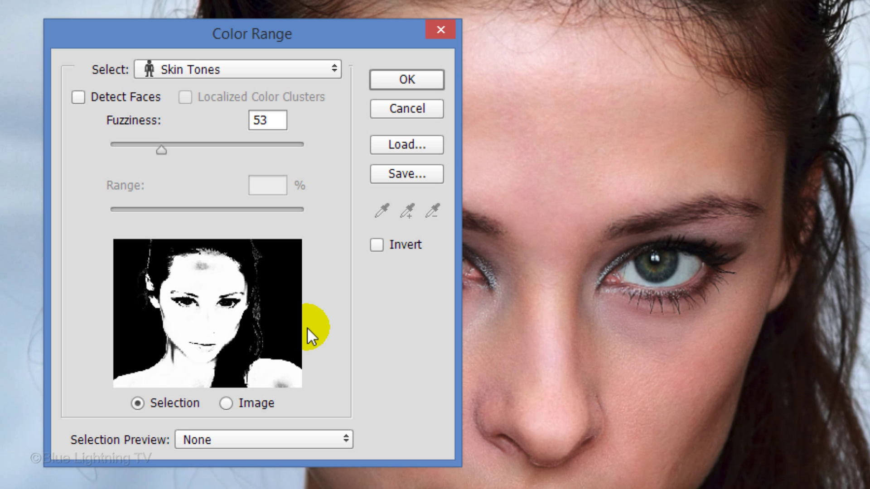
{"action": "left_click", "coordinate": [400, 84]}
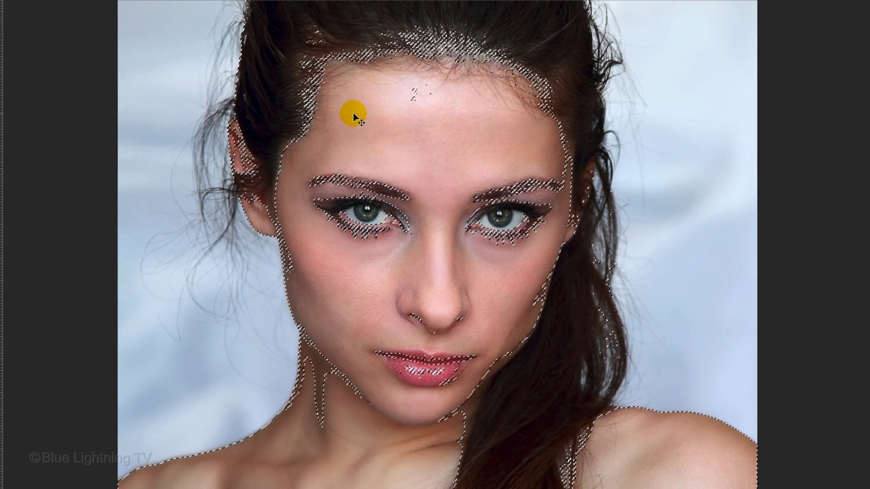
{"action": "key", "text": "q"}
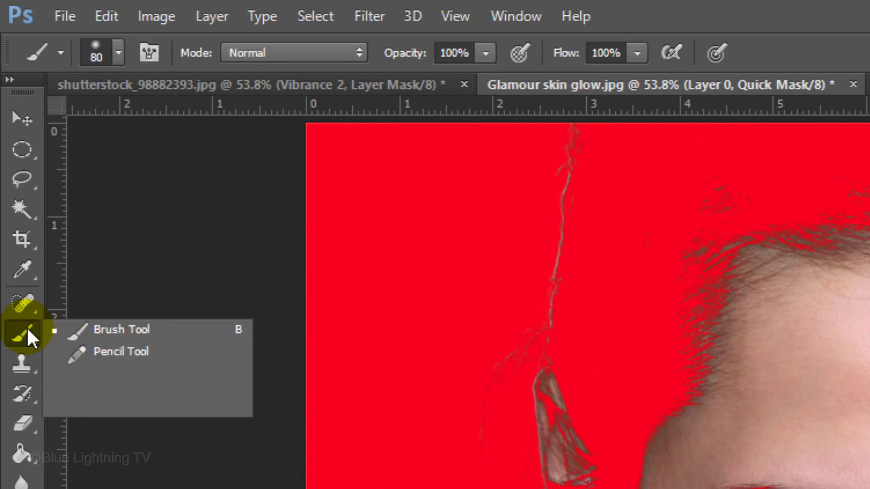
- Paint with a white brush to add the jaw edge and forehead spot to the skin mask
{"action": "left_click", "coordinate": [127, 331]}
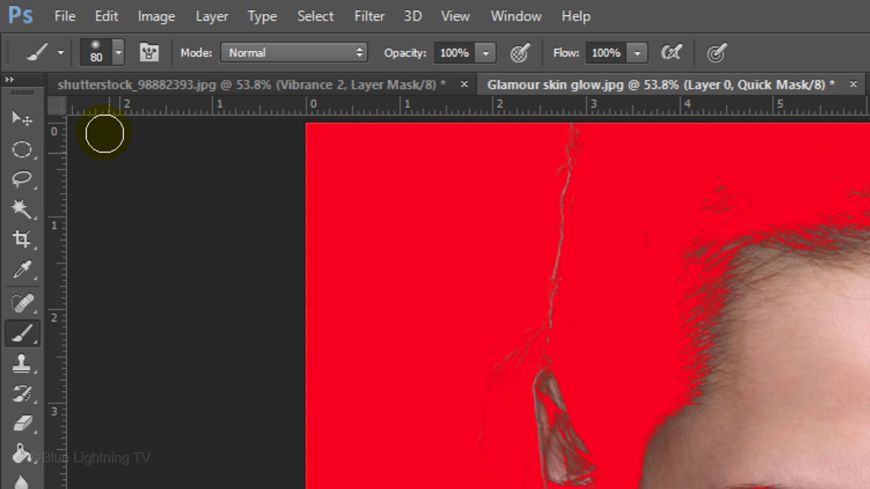
{"action": "left_click", "coordinate": [117, 53]}
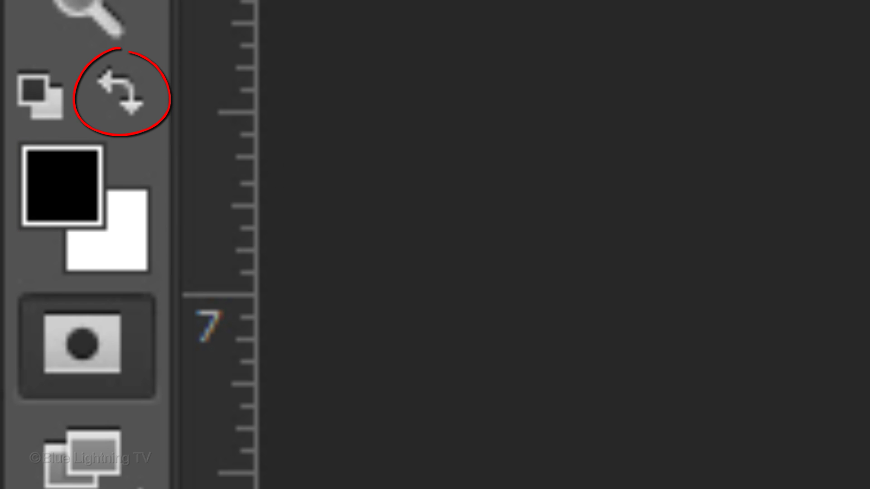
{"action": "key", "text": "x"}
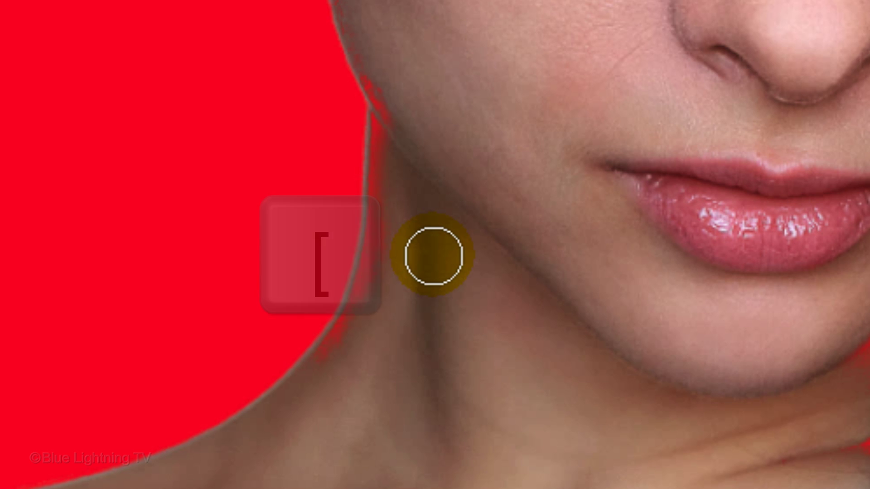
{"action": "key", "text": "bracketleft"}
{"action": "key", "text": "bracketleft"}
{"action": "key", "text": "bracketleft"}
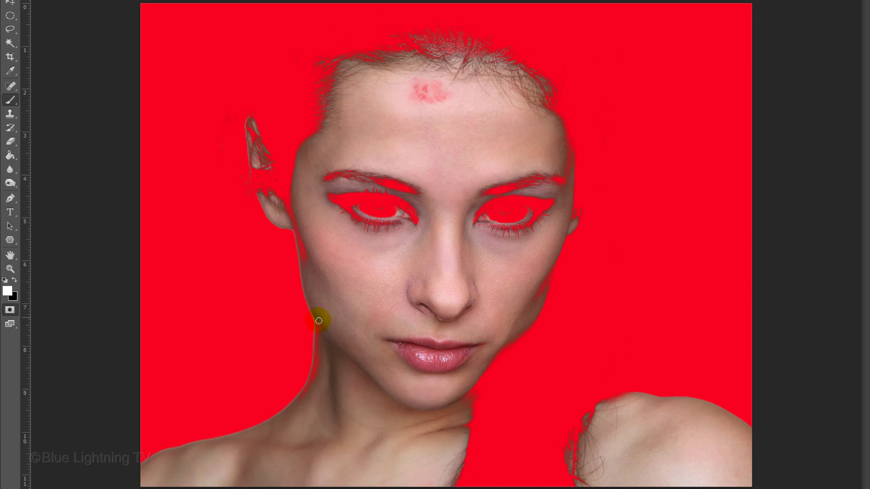
{"action": "mouse_move", "coordinate": [317, 365]}
{"action": "left_mouse_down"}
{"action": "mouse_move", "coordinate": [299, 203]}
{"action": "mouse_move", "coordinate": [310, 260]}
{"action": "mouse_move", "coordinate": [300, 242]}
{"action": "left_mouse_up"}
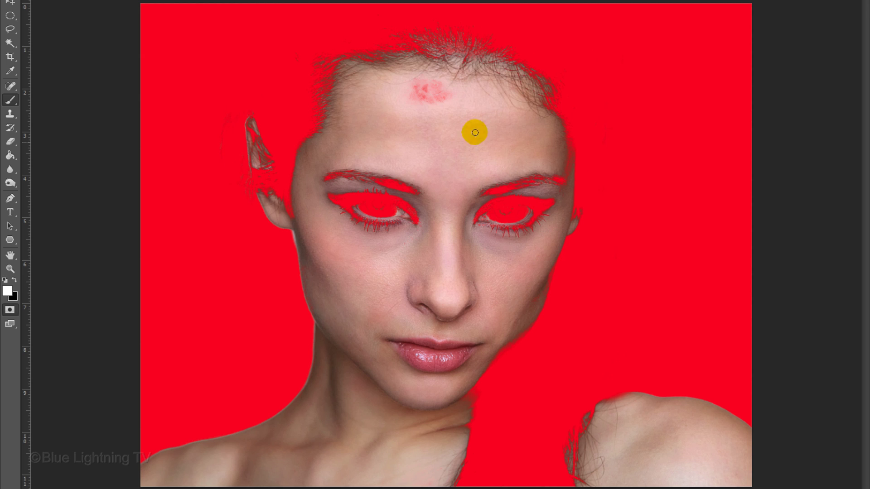
{"action": "mouse_move", "coordinate": [478, 123]}
{"action": "left_mouse_down"}
{"action": "mouse_move", "coordinate": [414, 91]}
{"action": "mouse_move", "coordinate": [455, 105]}
{"action": "mouse_move", "coordinate": [447, 93]}
{"action": "mouse_move", "coordinate": [414, 85]}
{"action": "left_mouse_up"}
- Paint in black over both irises and both eyebrows to exclude them from the mask
{"action": "left_click_drag", "start_coordinate": [385, 218], "coordinate": [379, 215]}
{"action": "key", "text": "x"}
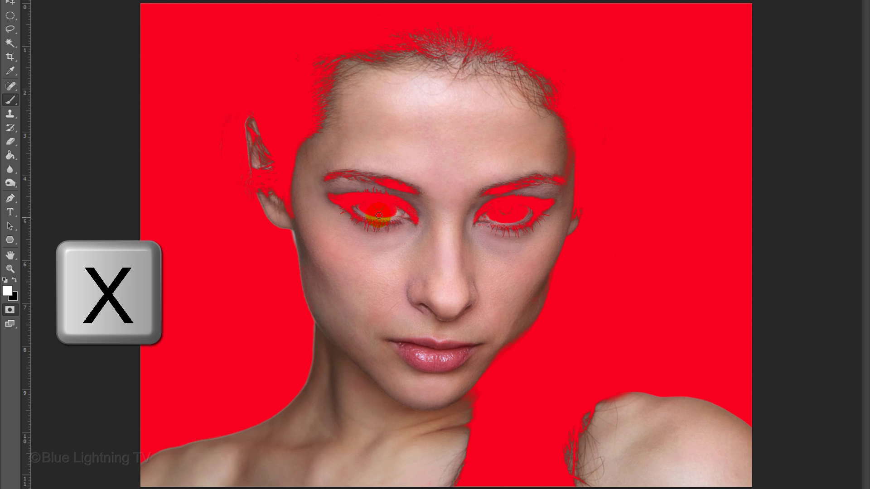
{"action": "key", "text": "x"}
{"action": "left_click_drag", "start_coordinate": [374, 218], "coordinate": [402, 219]}
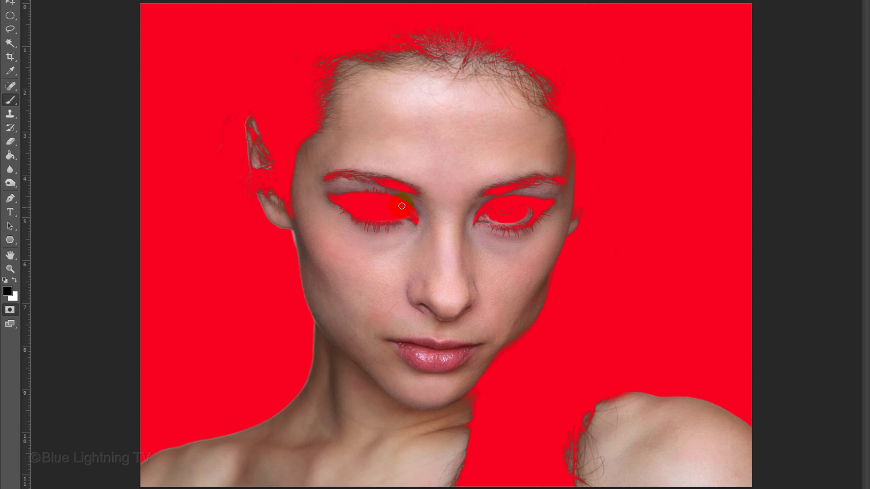
{"action": "mouse_move", "coordinate": [482, 213]}
{"action": "left_mouse_down"}
{"action": "mouse_move", "coordinate": [507, 223]}
{"action": "mouse_move", "coordinate": [525, 208]}
{"action": "mouse_move", "coordinate": [499, 216]}
{"action": "mouse_move", "coordinate": [500, 190]}
{"action": "mouse_move", "coordinate": [553, 175]}
{"action": "left_mouse_up"}
{"action": "left_click_drag", "start_coordinate": [412, 182], "coordinate": [326, 180]}
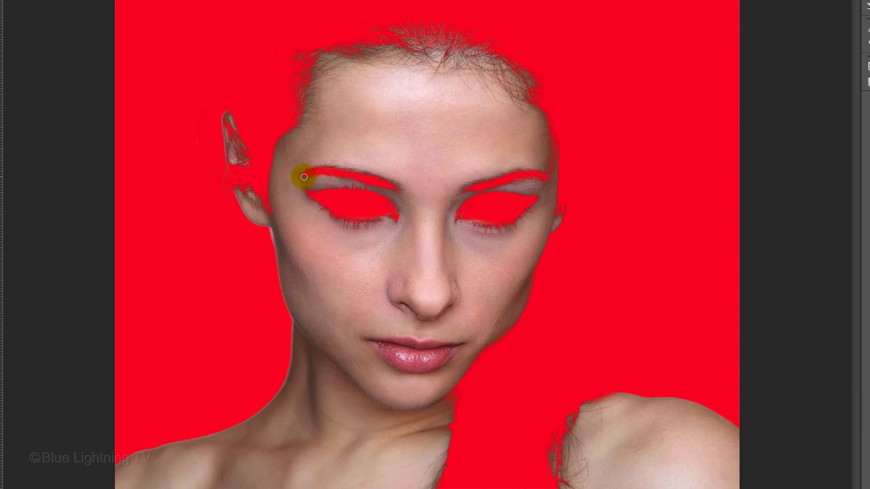
- Show Layer 0 copy 2, mask it to the skin selection, and toggle the mask to compare
{"action": "key", "text": "q"}
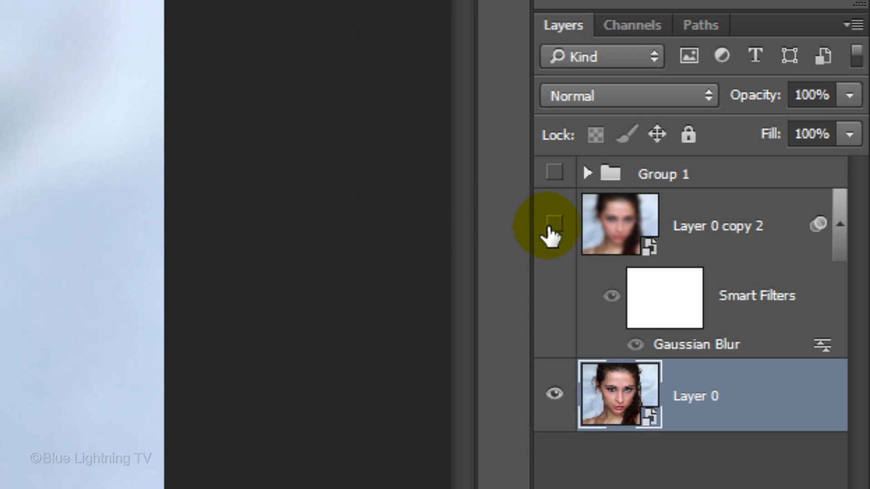
{"action": "left_click", "coordinate": [553, 225]}
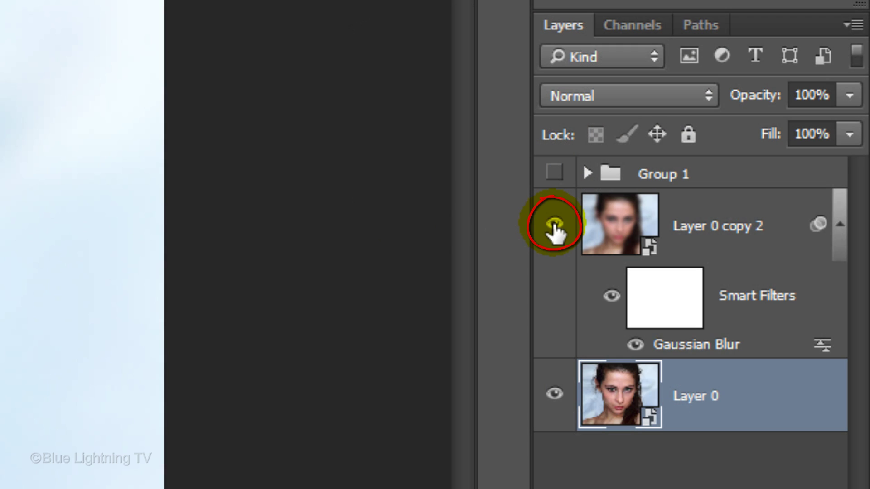
{"action": "left_click", "coordinate": [620, 224]}
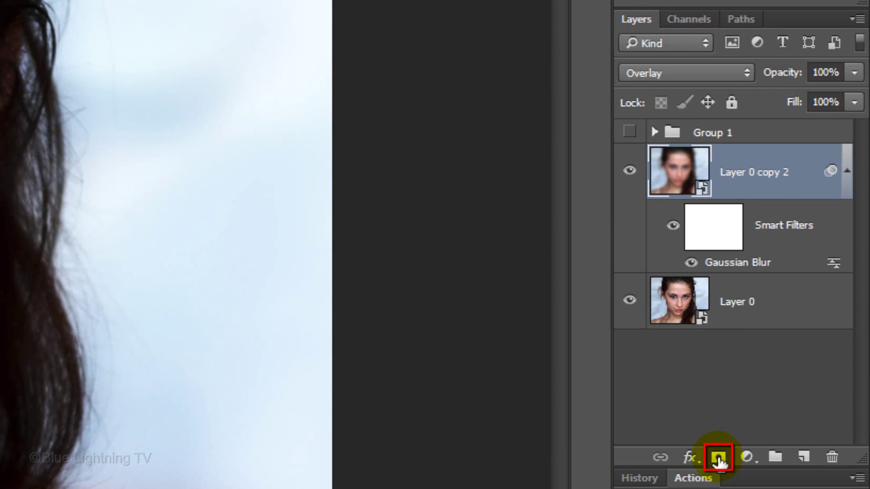
{"action": "left_click", "coordinate": [718, 457]}
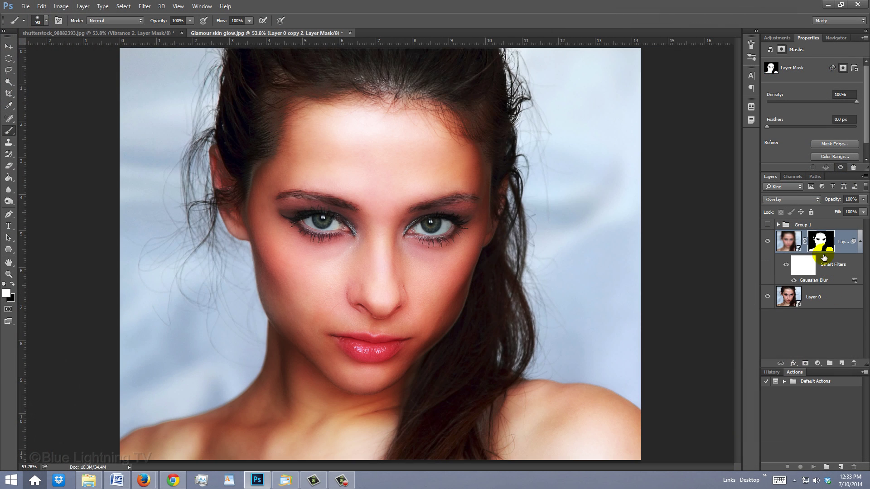
{"action": "left_click", "coordinate": [748, 175], "text": "shift"}
{"action": "left_click", "coordinate": [748, 175], "text": "shift"}
{"action": "left_click", "coordinate": [817, 242], "text": "shift"}
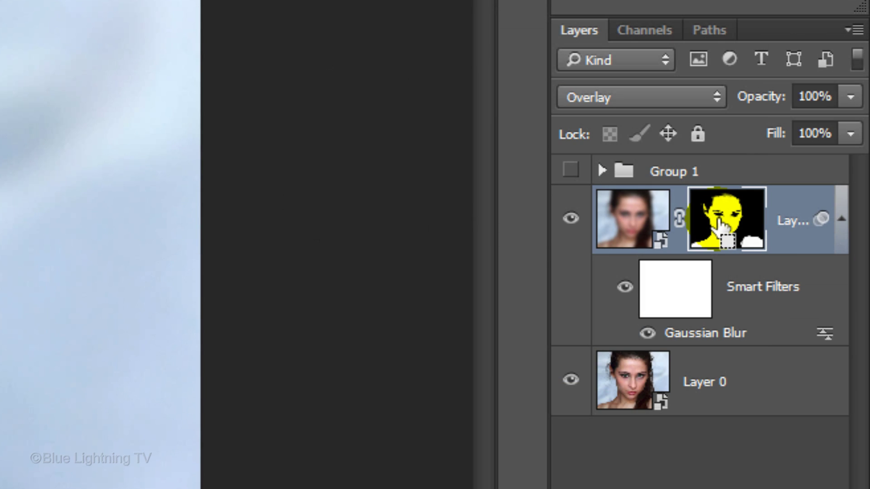
- Stamp visible layers into Layer 1, duplicate it, and give the copy an inverted iris-only mask
{"action": "key", "text": "ctrl+shift+alt+e"}
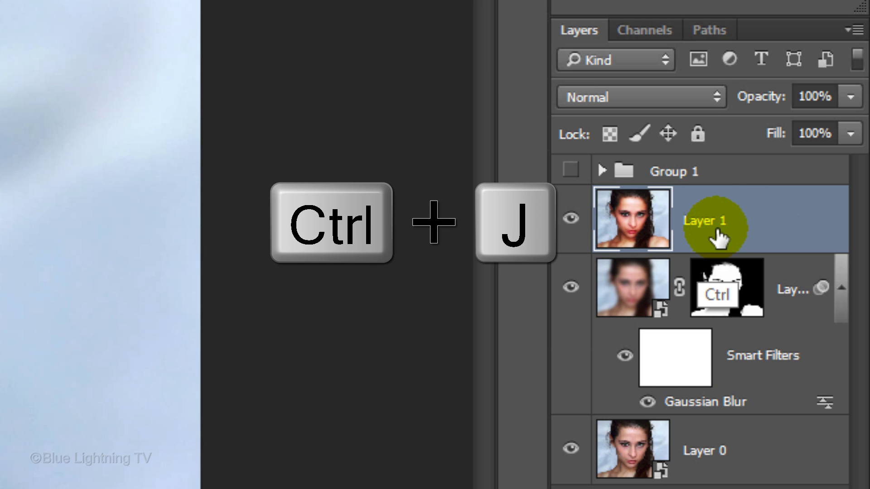
{"action": "key", "text": "ctrl+j"}
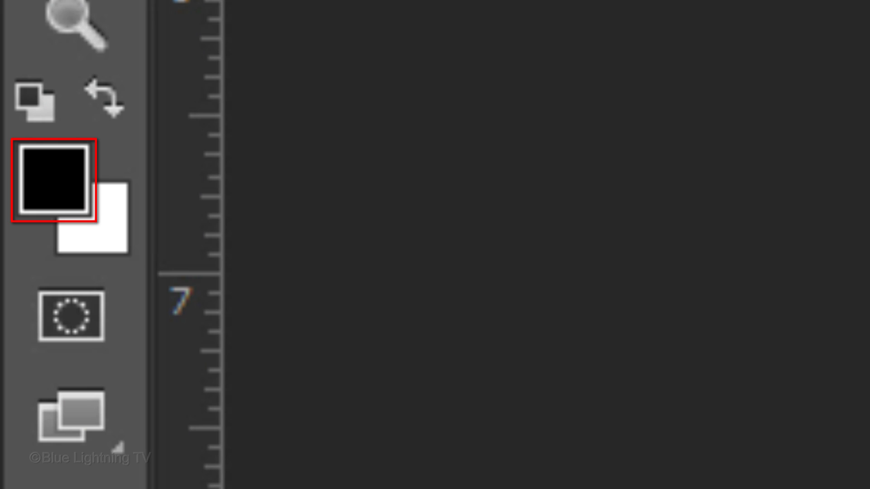
{"action": "left_click", "coordinate": [66, 322]}
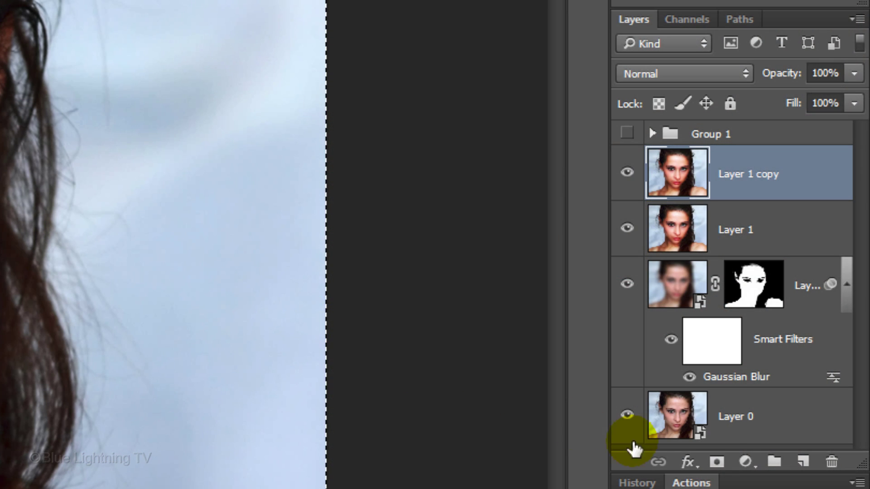
{"action": "left_click", "coordinate": [718, 463]}
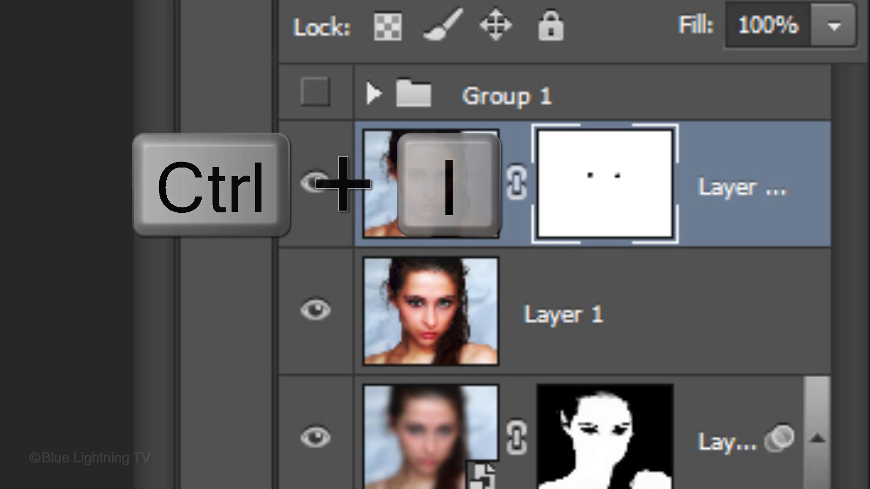
{"action": "key", "text": "ctrl+i"}
- Target the iris layer's image and clip a Vibrance +100 adjustment layer to it
{"action": "left_click", "coordinate": [474, 268]}
{"action": "left_click", "coordinate": [437, 186]}
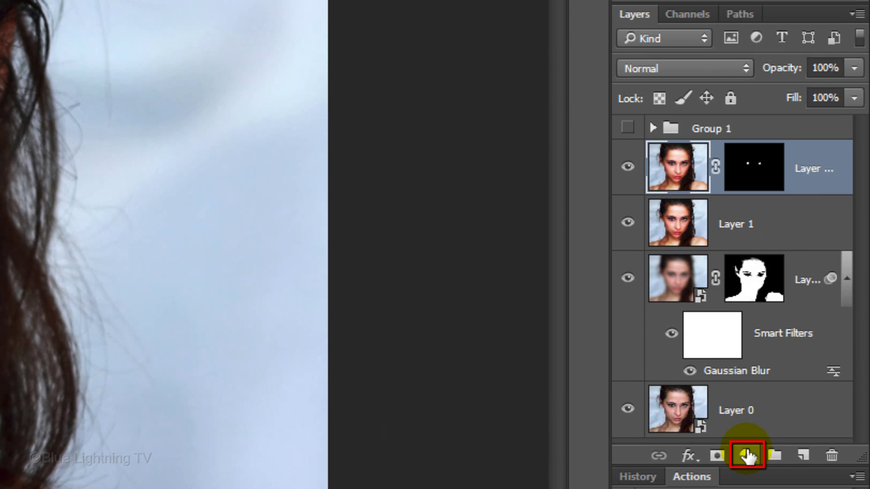
{"action": "left_click", "coordinate": [747, 455]}
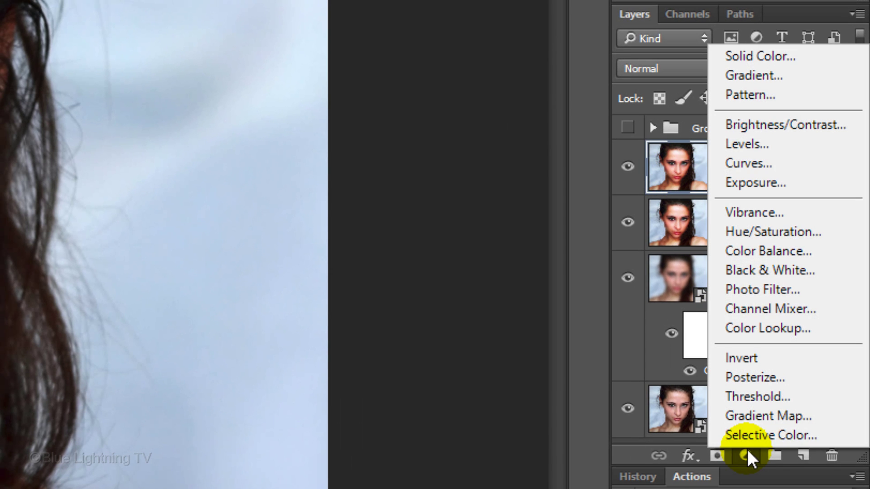
{"action": "left_click", "coordinate": [747, 211]}
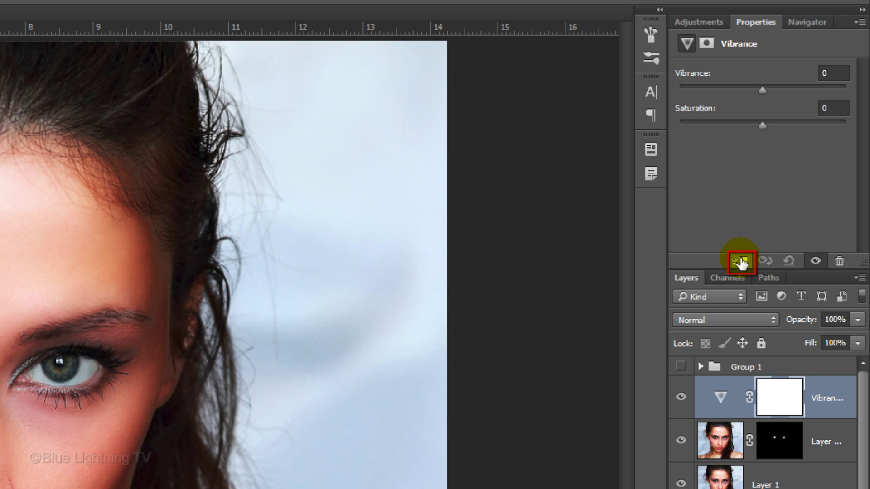
{"action": "left_click", "coordinate": [741, 262]}
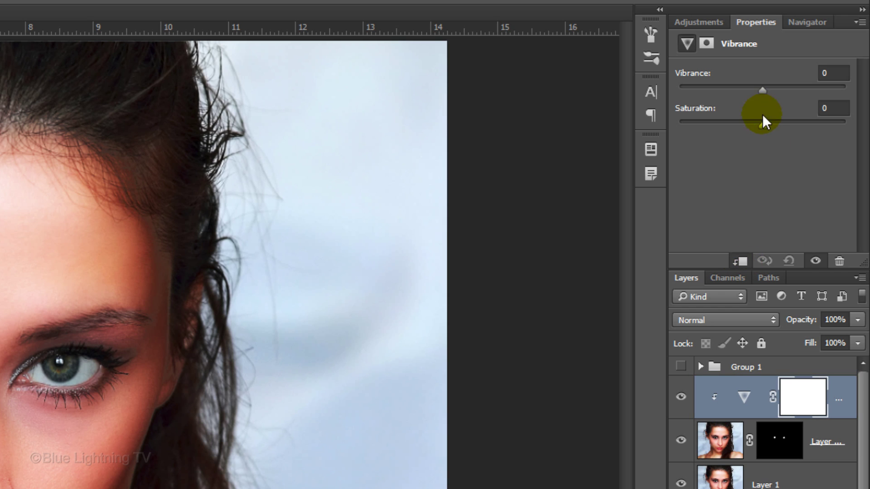
{"action": "left_click_drag", "start_coordinate": [762, 90], "coordinate": [845, 89]}
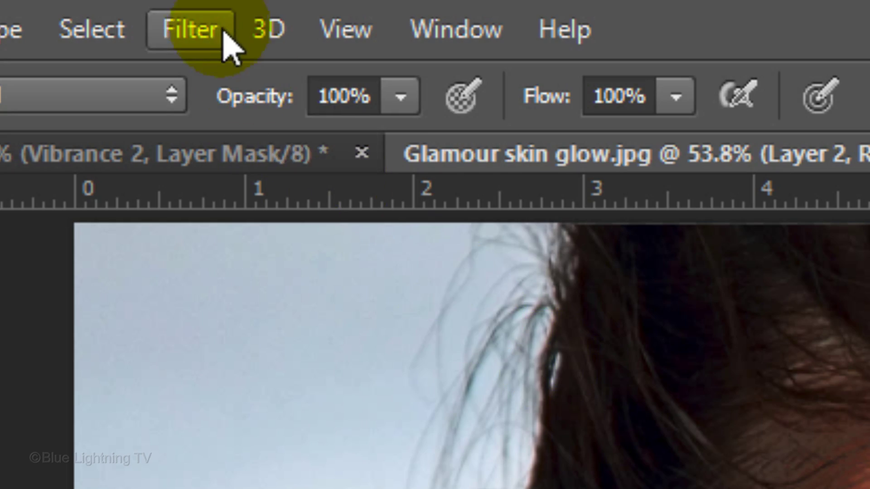
- Apply Diffuse Glow (Graininess 0, Glow 1, Clear 6) to Layer 2, then reapply it with Ctrl+F
{"action": "left_click", "coordinate": [203, 32]}
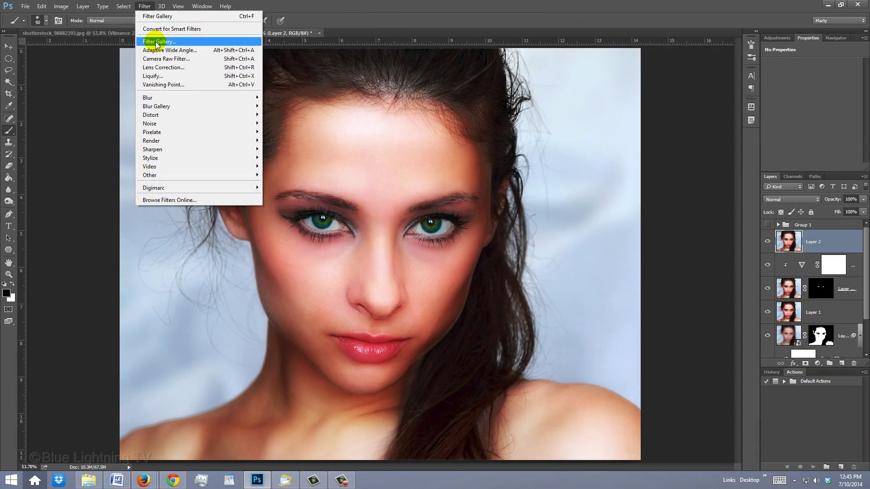
{"action": "left_click", "coordinate": [215, 194]}
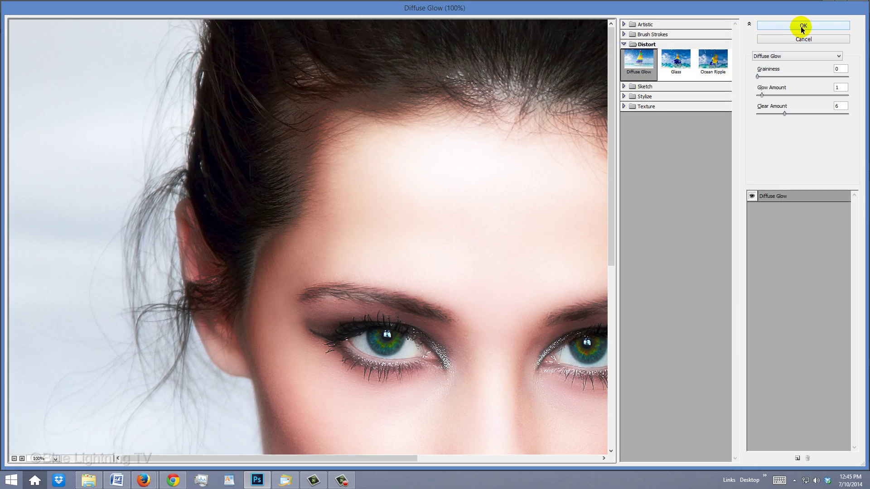
{"action": "left_click", "coordinate": [801, 27]}
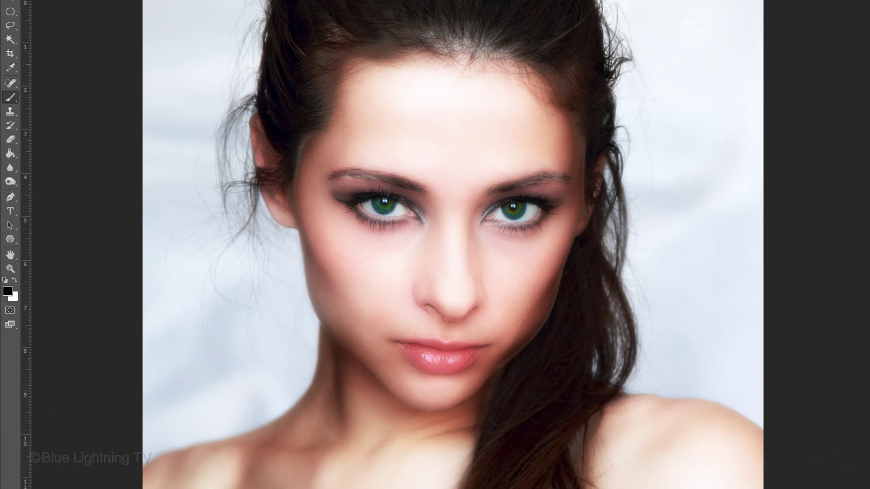
{"action": "key", "text": "ctrl+f"}
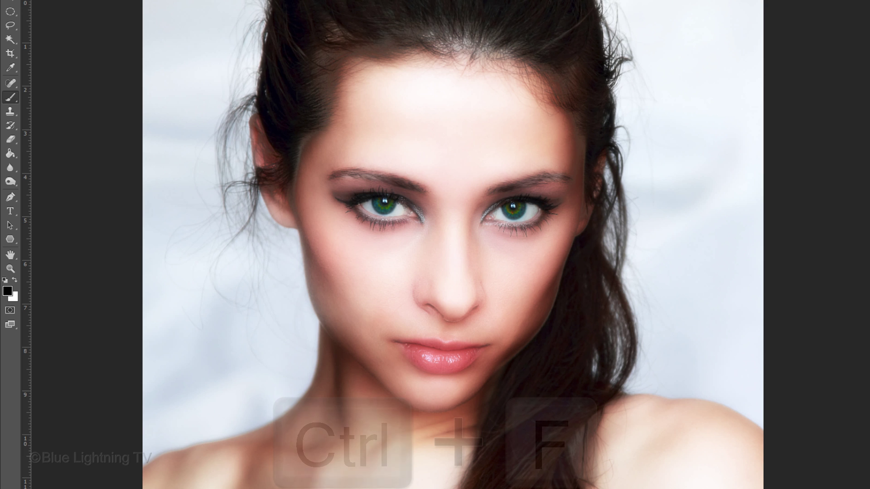